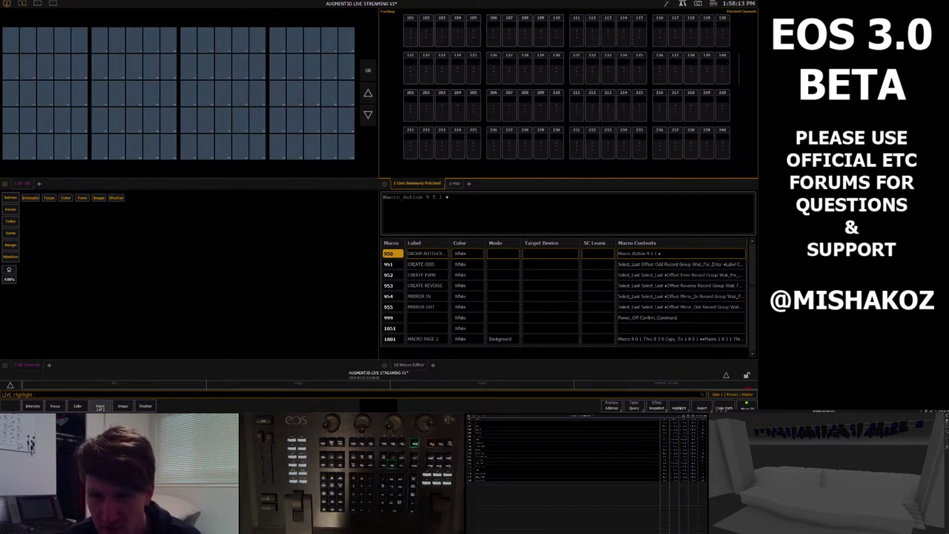
# Step: Open macro 951 in the macro editor to examine its contents
pyautogui.click(409, 365)
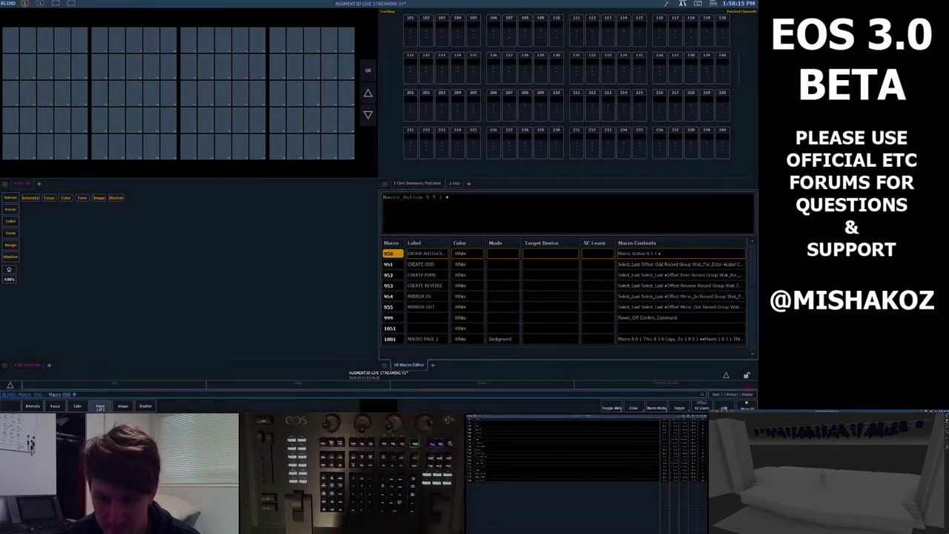
pyautogui.press('m')
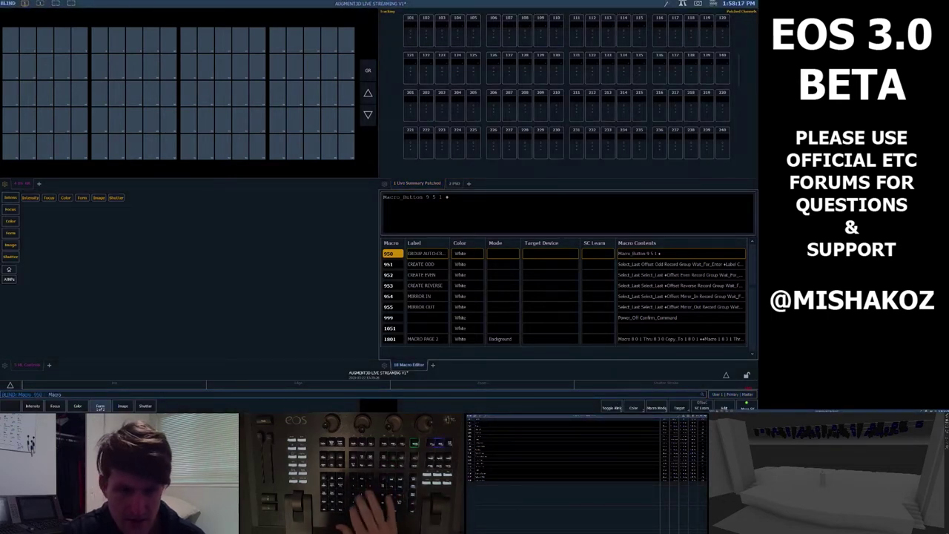
pyautogui.write('951')
pyautogui.press('Return')
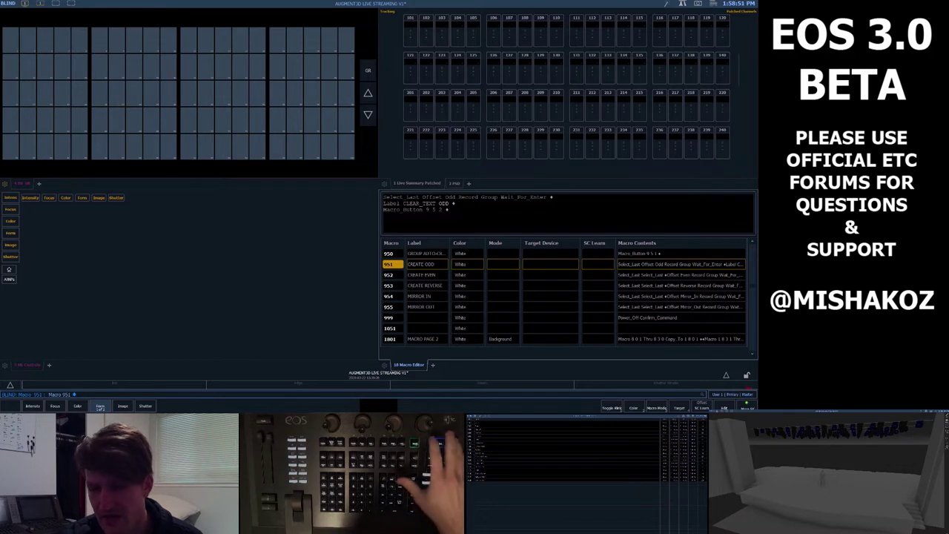
# Step: In Live, select channels 101 thru 140 and run the group auto-create macro to record offset groups 1 to 5
pyautogui.press('F1')
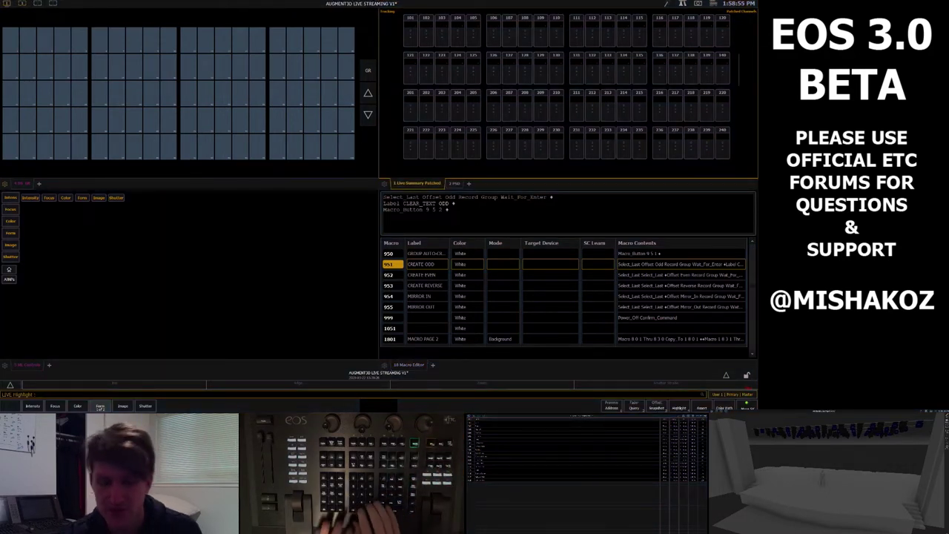
pyautogui.write('101')
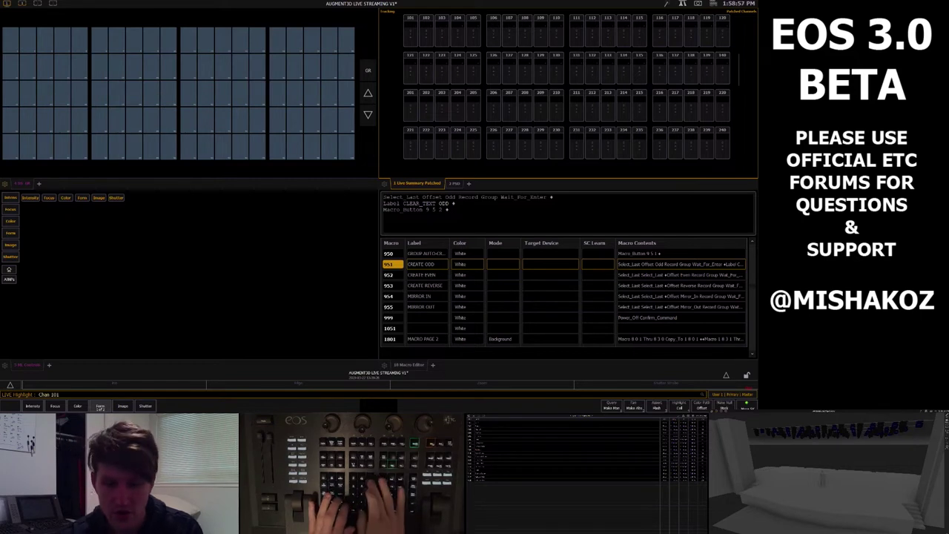
pyautogui.write('t140')
pyautogui.press('Return')
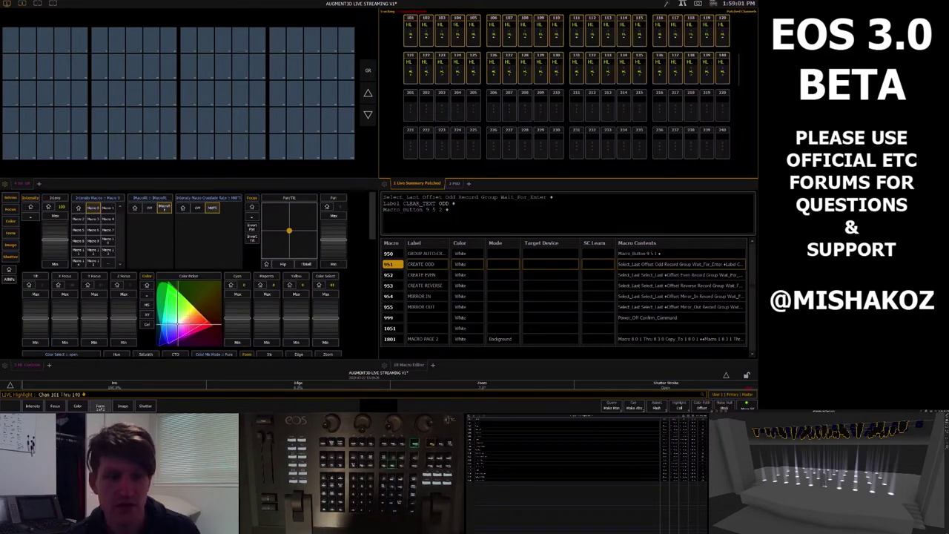
pyautogui.press('BackSpace')
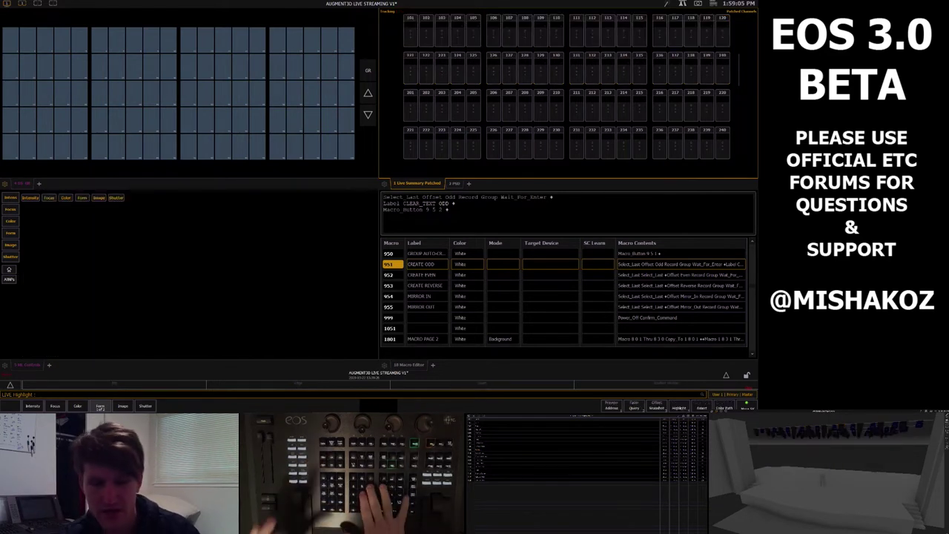
pyautogui.press('Return')
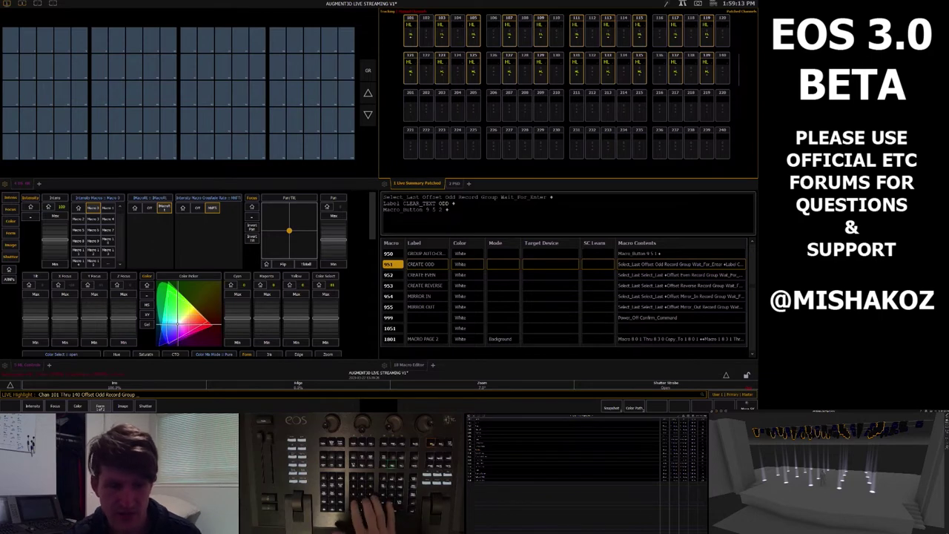
pyautogui.press('Return')
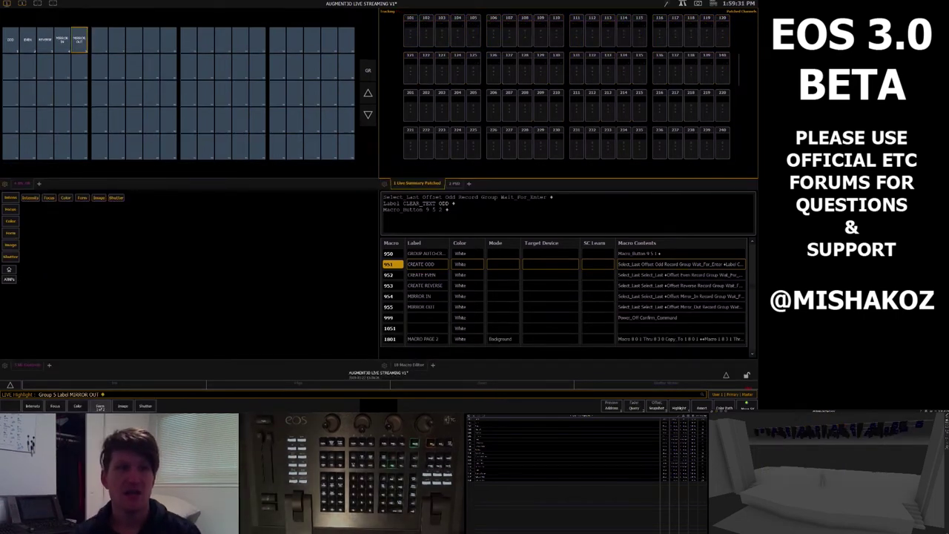
# Step: Recall groups 1 to 5 one after another to check which channels each contains
pyautogui.write('g1')
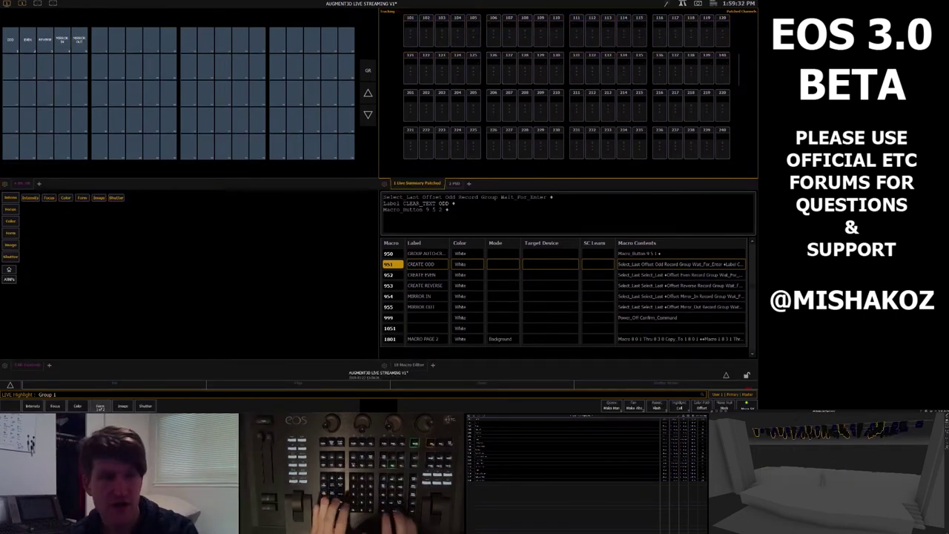
pyautogui.press('Return')
pyautogui.write('g2')
pyautogui.press('Return')
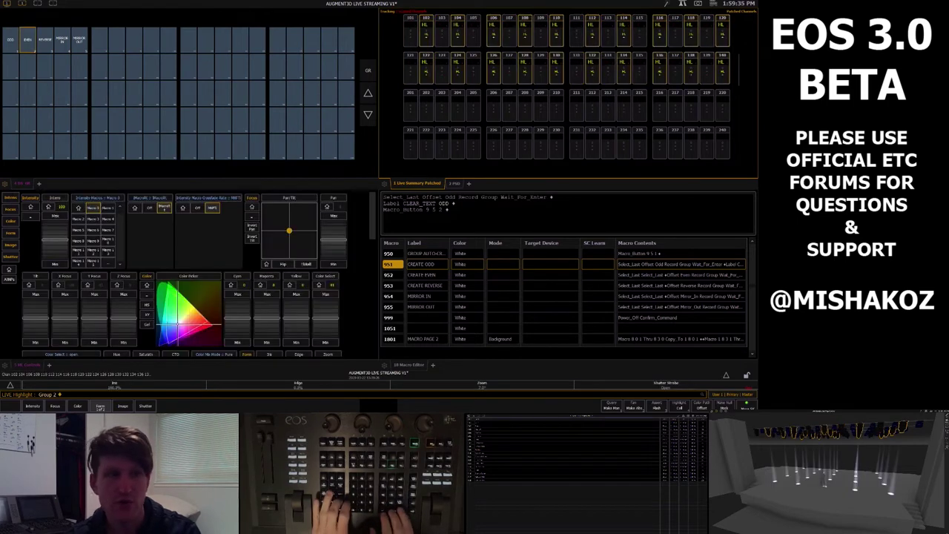
pyautogui.write('g3')
pyautogui.press('Return')
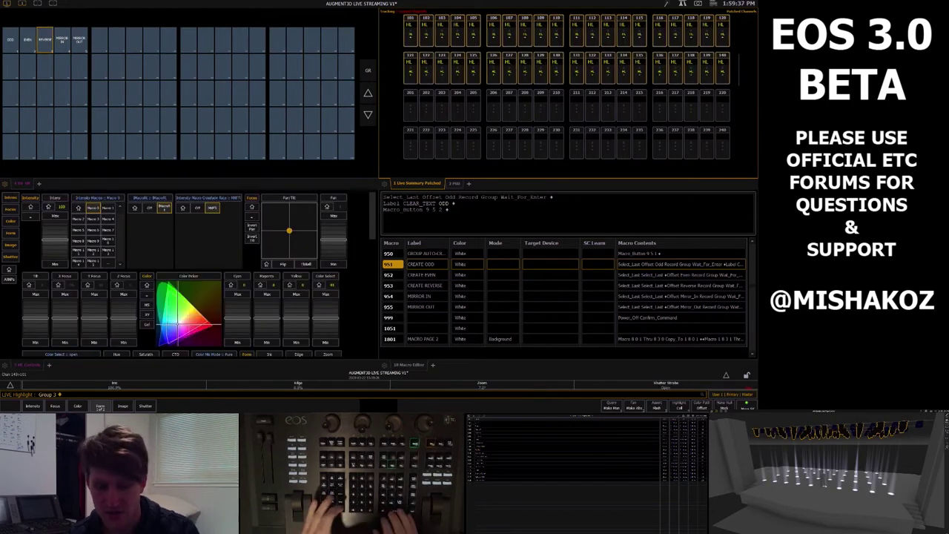
pyautogui.press('g')
pyautogui.press('4')
pyautogui.press('Return')
pyautogui.press('g')
pyautogui.press('5')
pyautogui.press('Return')
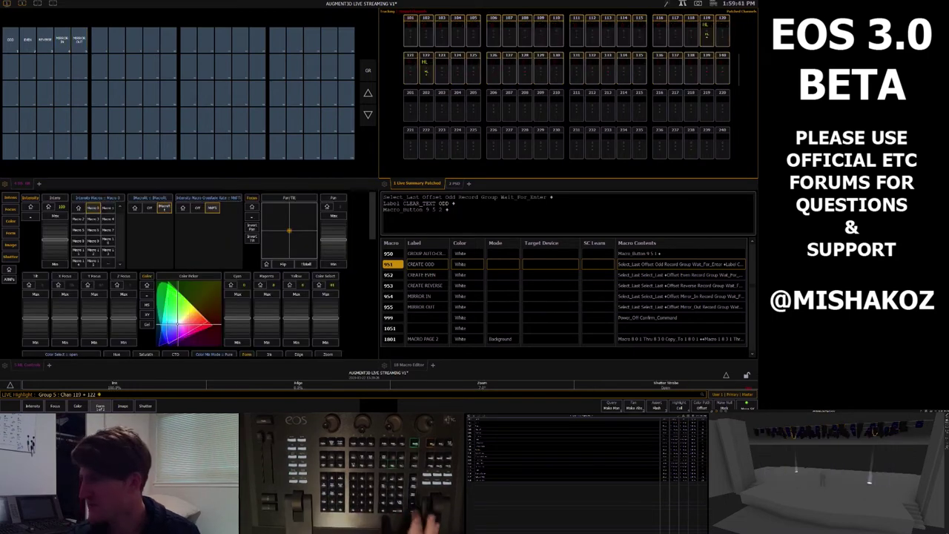
# Step: Step through the mirrored channel pairs of group 5, and clear the selection
pyautogui.press('pagedown')
pyautogui.press('pagedown')
pyautogui.press('pagedown')
pyautogui.press('pagedown')
pyautogui.press('pagedown')
pyautogui.press('pagedown')
pyautogui.press('pagedown')
pyautogui.press('pagedown')
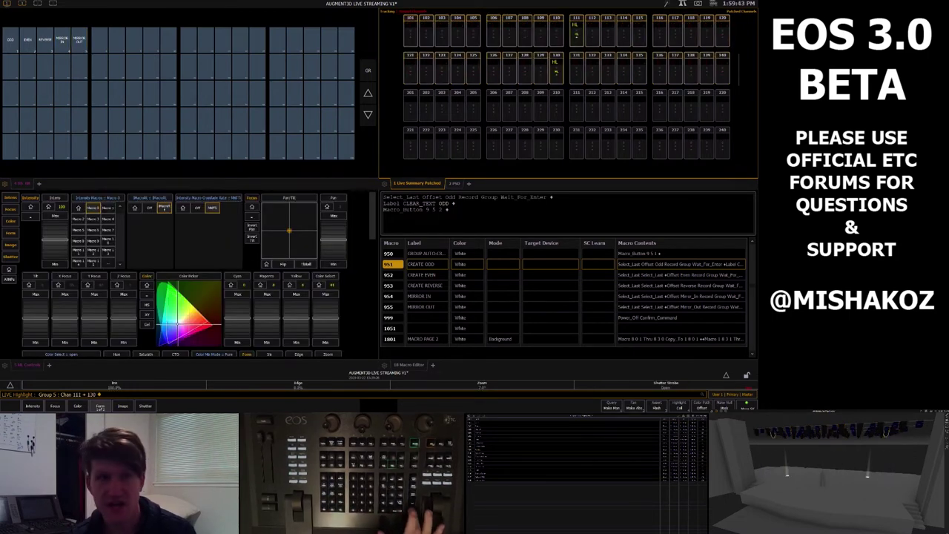
pyautogui.press('pagedown')
pyautogui.press('pagedown')
pyautogui.press('pagedown')
pyautogui.press('pagedown')
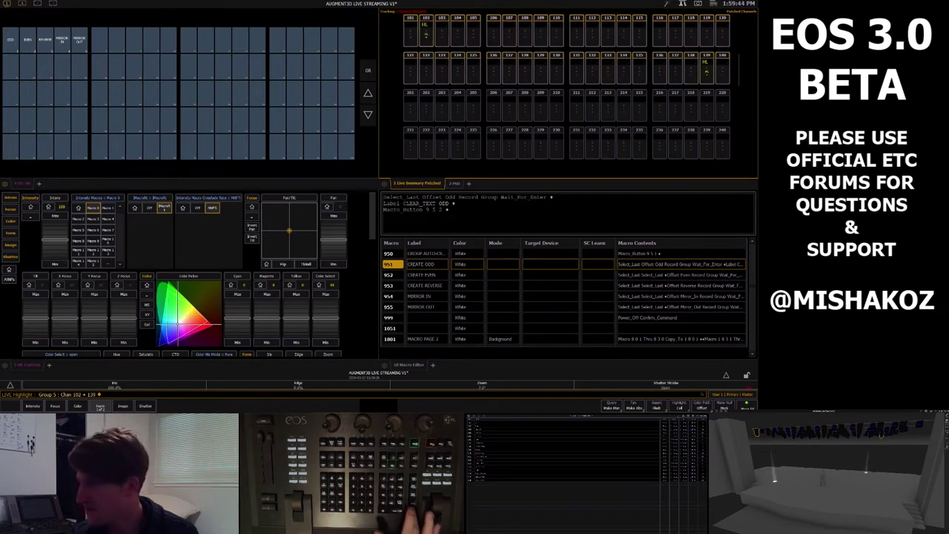
pyautogui.press('pagedown')
pyautogui.press('BackSpace')
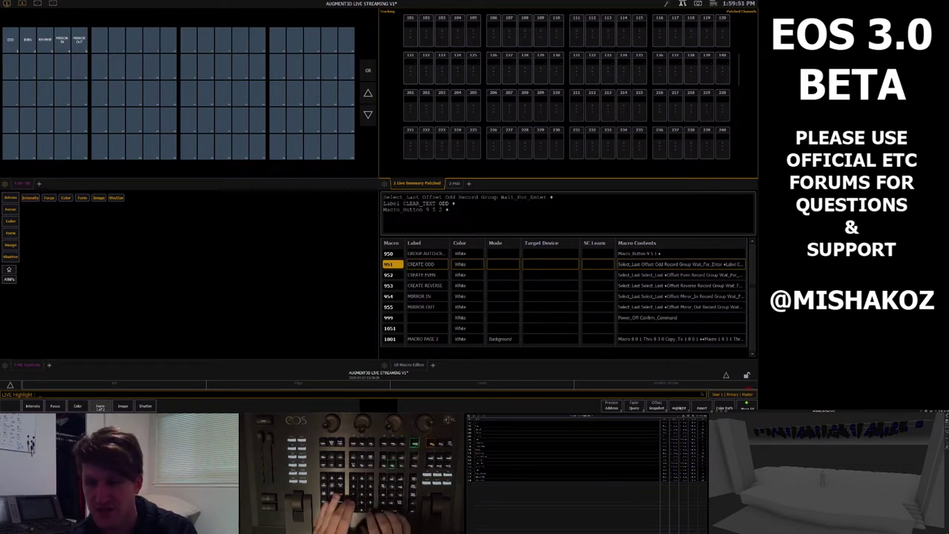
# Step: Select channels 101 thru 110 and run the group auto-create macro, recording the odd channels as group 21
pyautogui.press('1')
pyautogui.press('t')
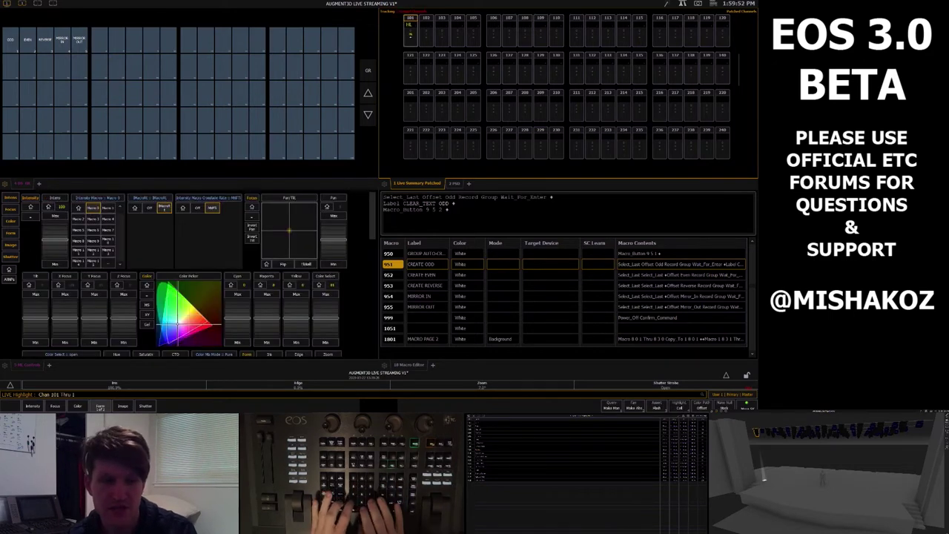
pyautogui.press('Return')
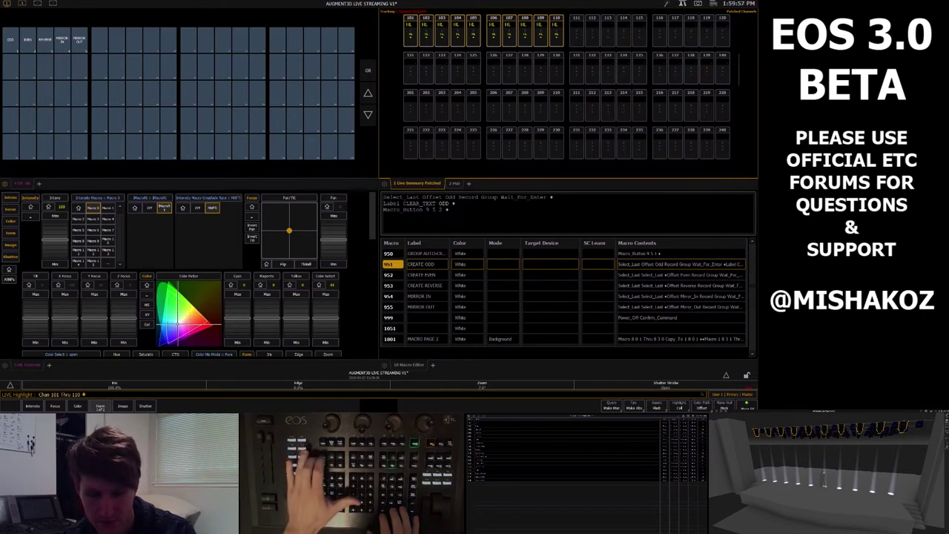
pyautogui.press('Return')
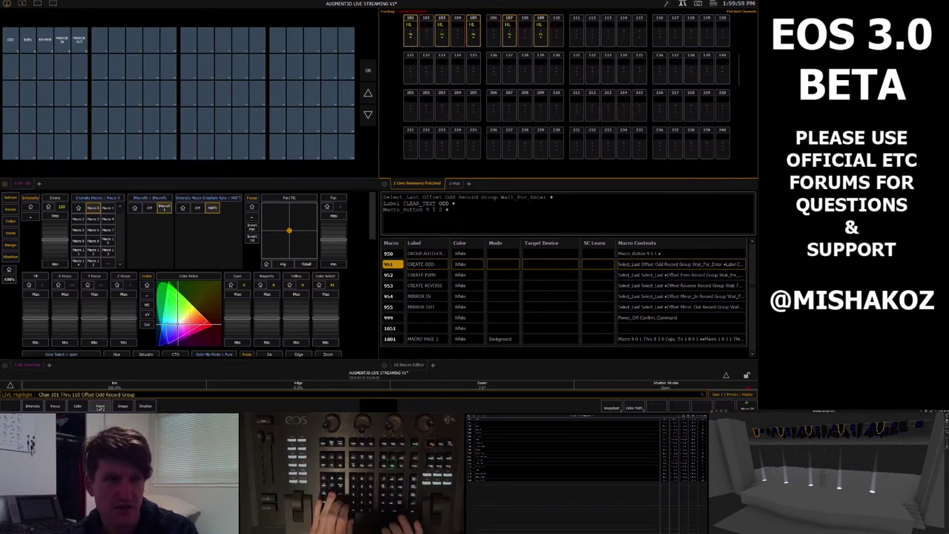
pyautogui.write('21')
pyautogui.press('Return')
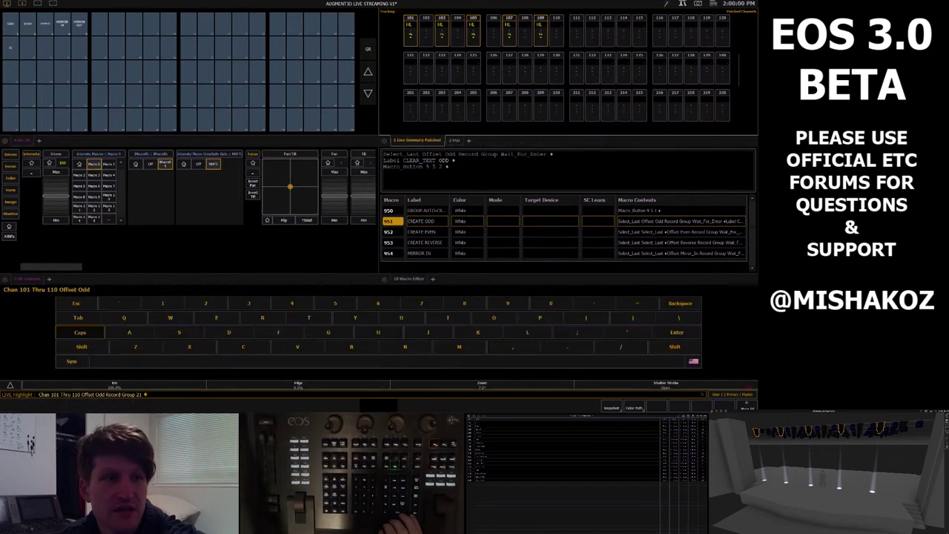
# Step: Record the macro's even, reverse, mirror in and mirror out offsets as groups 22 to 25, and clear the command line
pyautogui.write('22')
pyautogui.press('Return')
pyautogui.write('23')
pyautogui.press('Return')
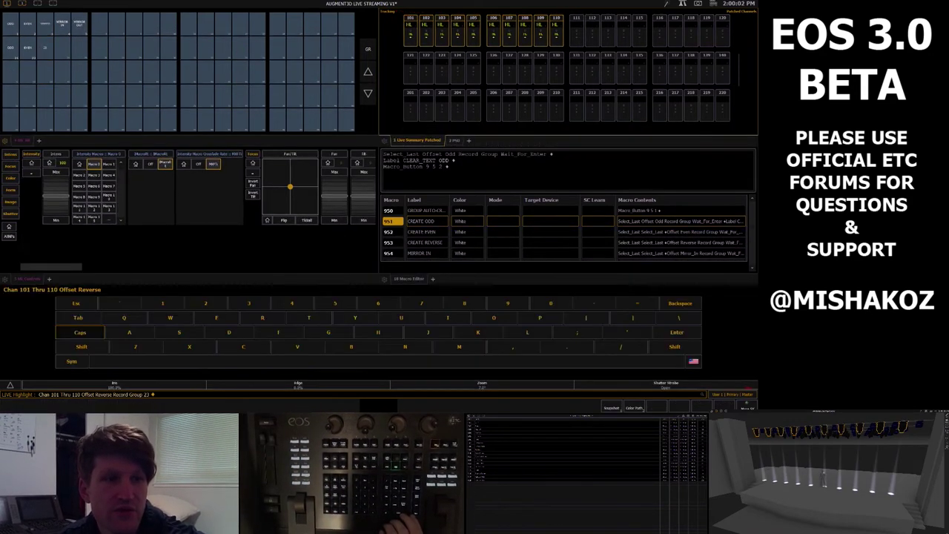
pyautogui.write('24')
pyautogui.press('Return')
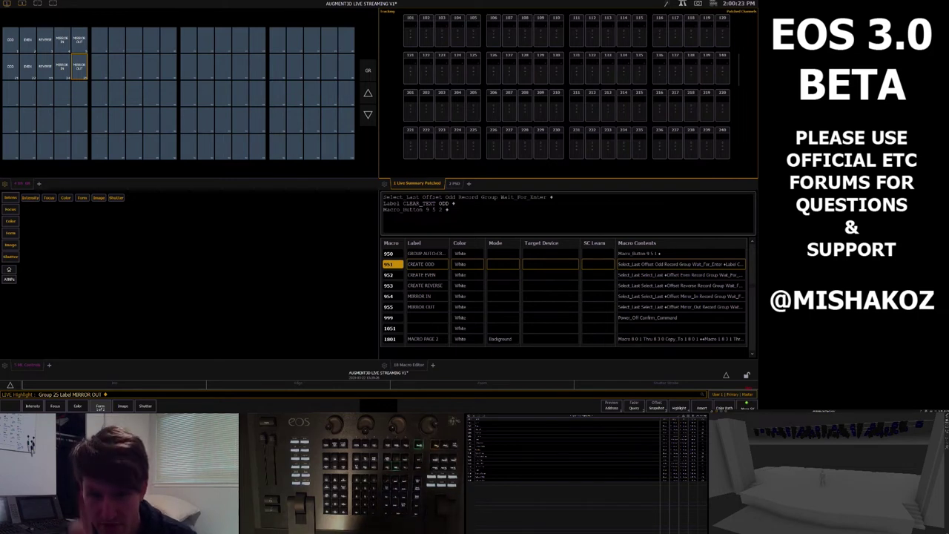
pyautogui.press('BackSpace')
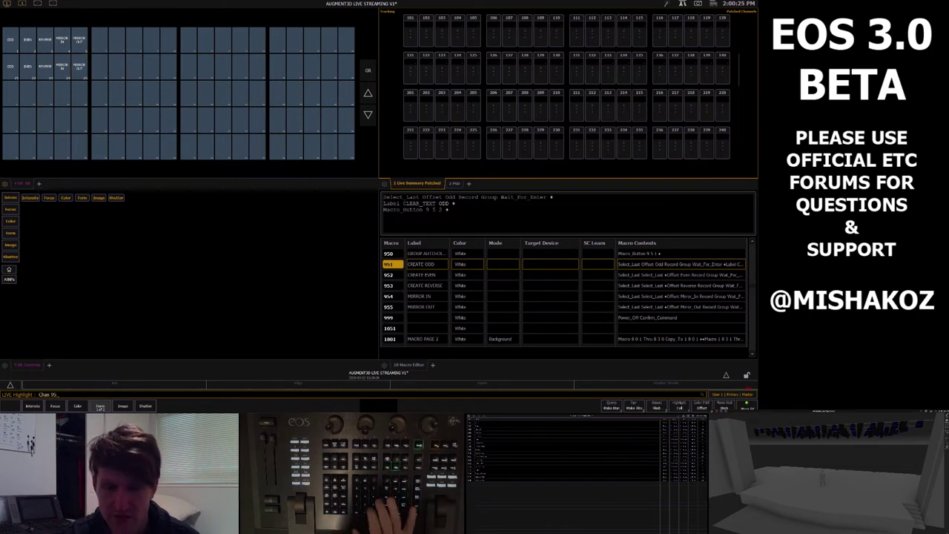
# Step: Open macro 952 and the following macro 953 in Blind to examine their contents
pyautogui.press('F2')
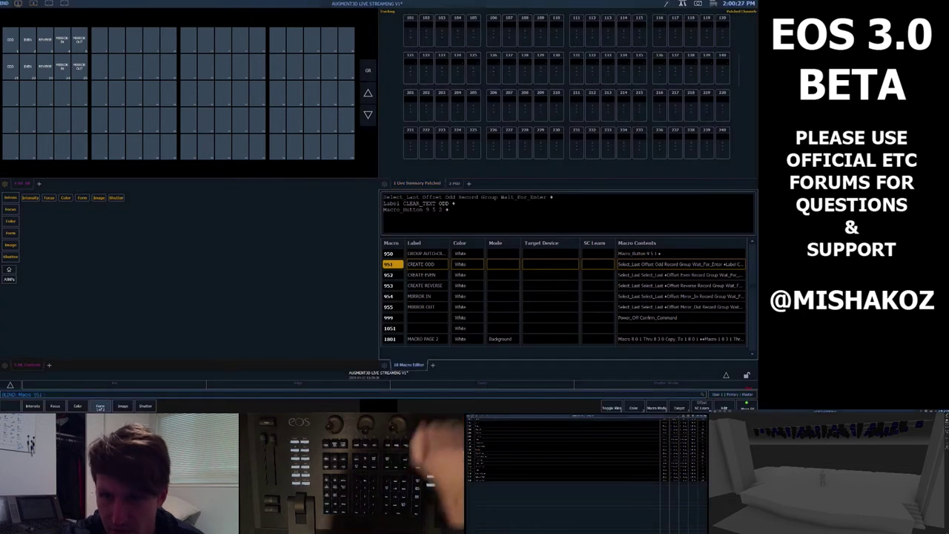
pyautogui.write('952')
pyautogui.press('Return')
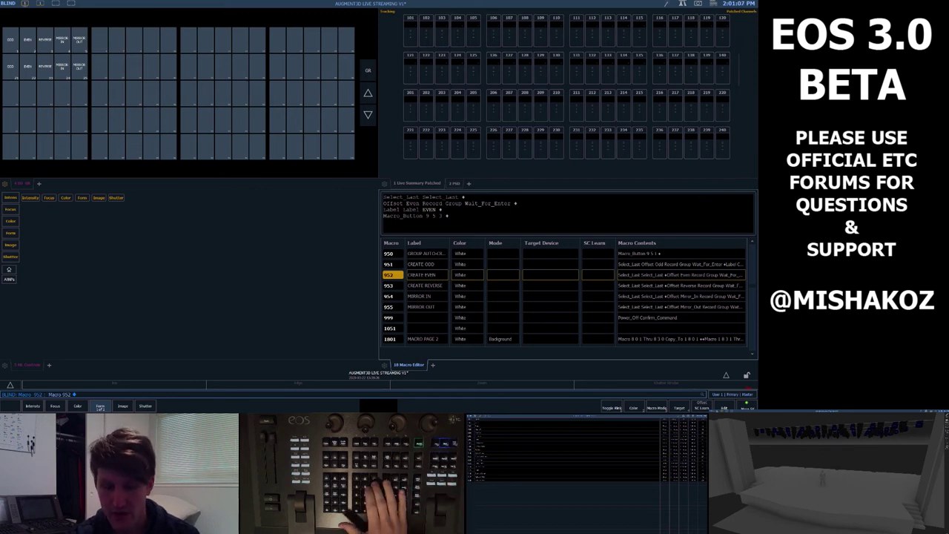
pyautogui.press('Down')
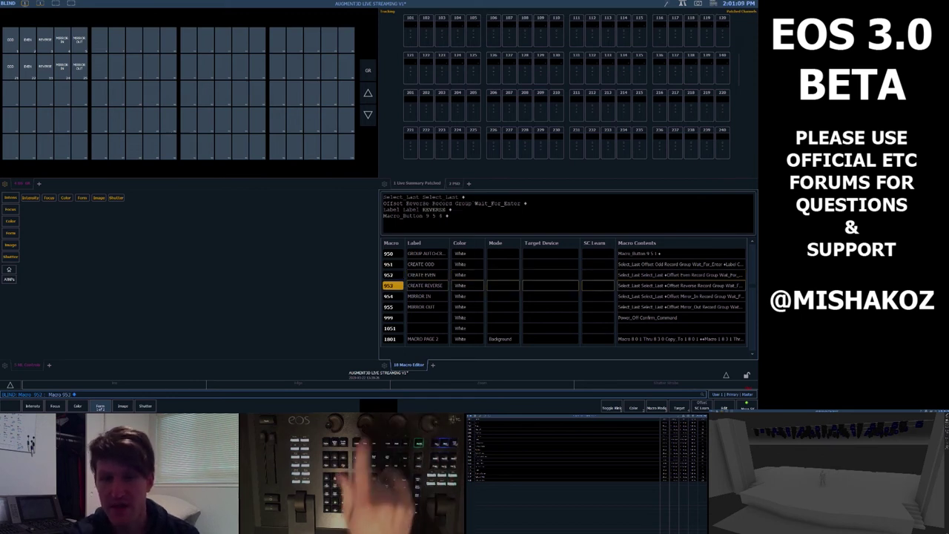